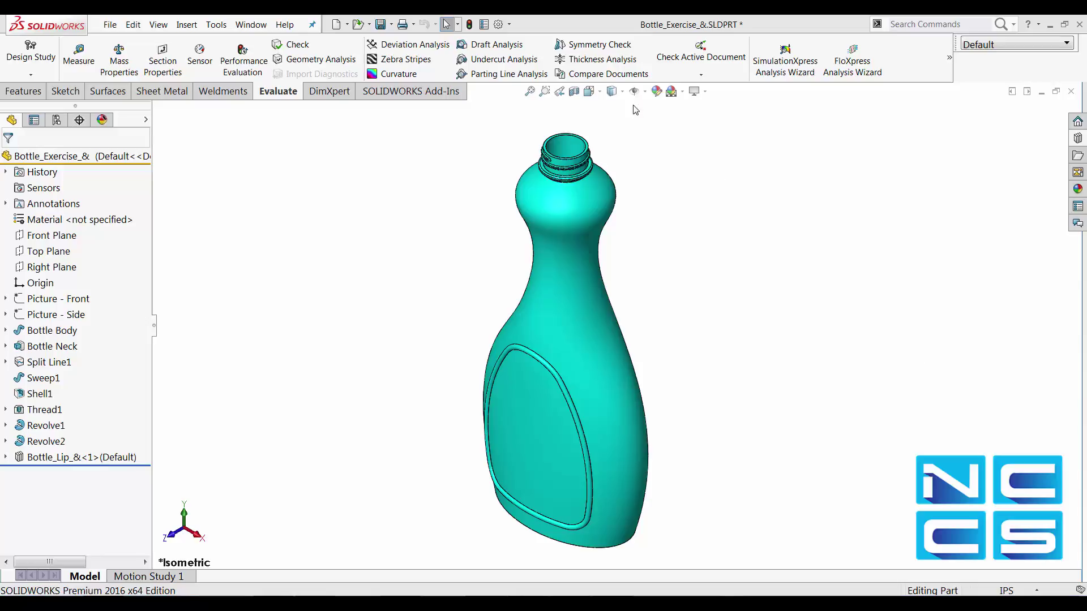
Step: Review the Image Quality settings in the part's document properties, leaving them as they are
{"action": "left_click", "coordinate": [508, 26]}
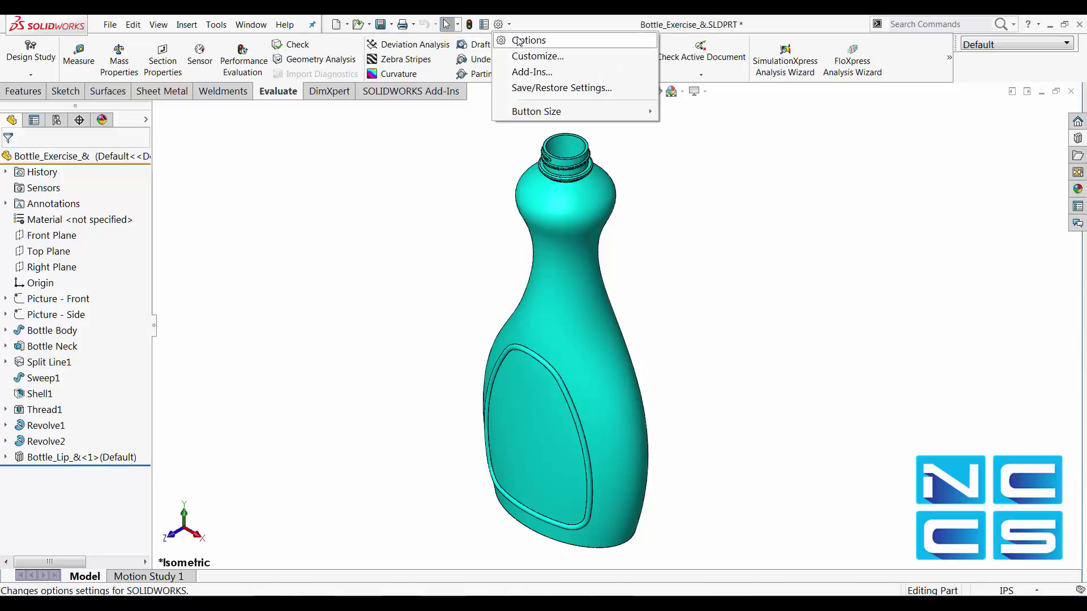
{"action": "left_click", "coordinate": [519, 42]}
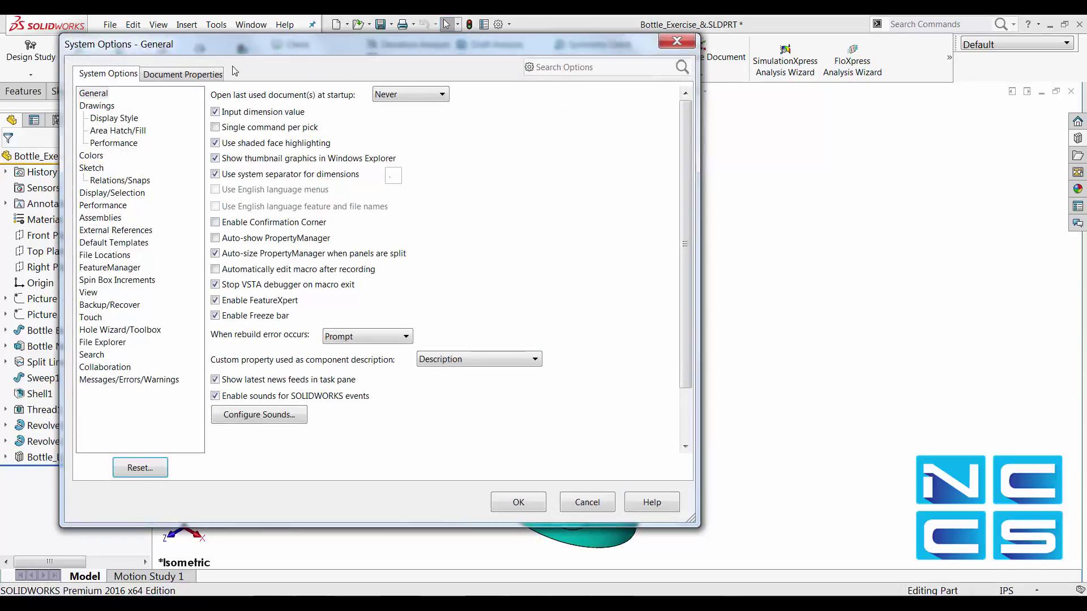
{"action": "left_click", "coordinate": [212, 76]}
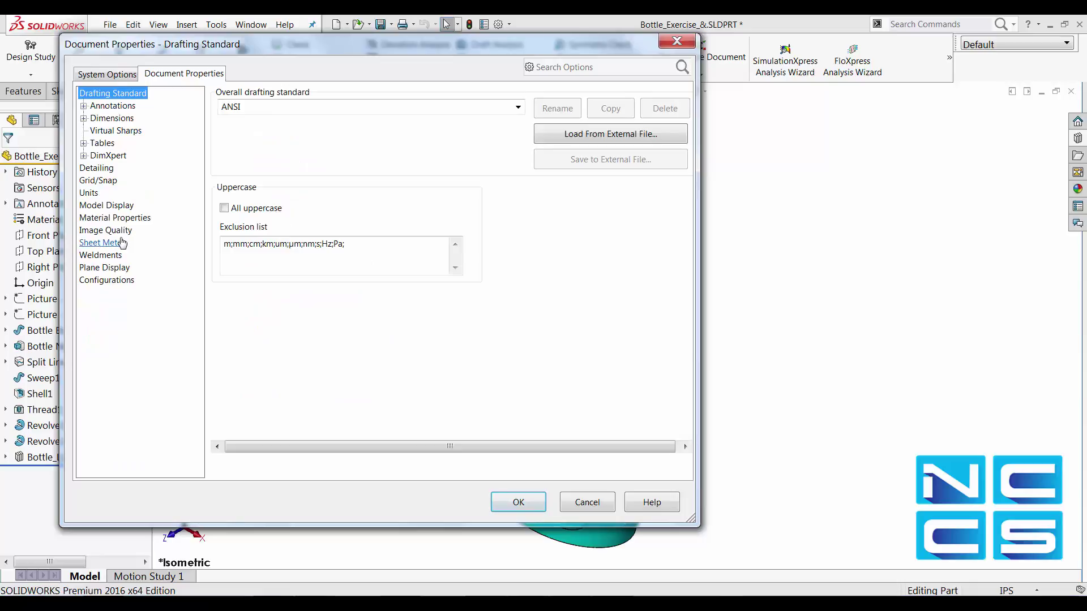
{"action": "left_click", "coordinate": [106, 230]}
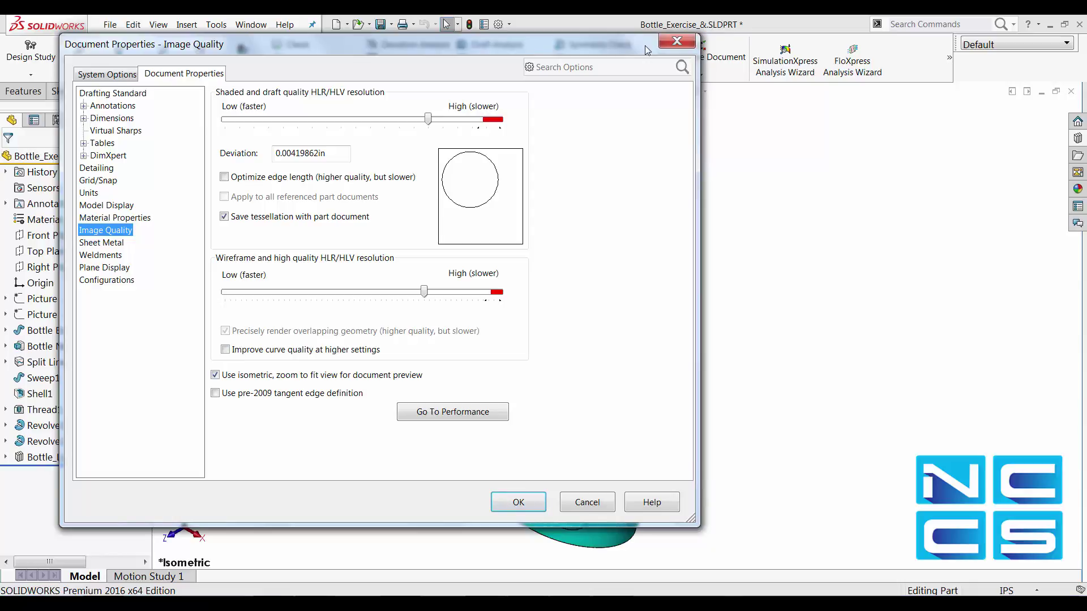
{"action": "left_click", "coordinate": [674, 43]}
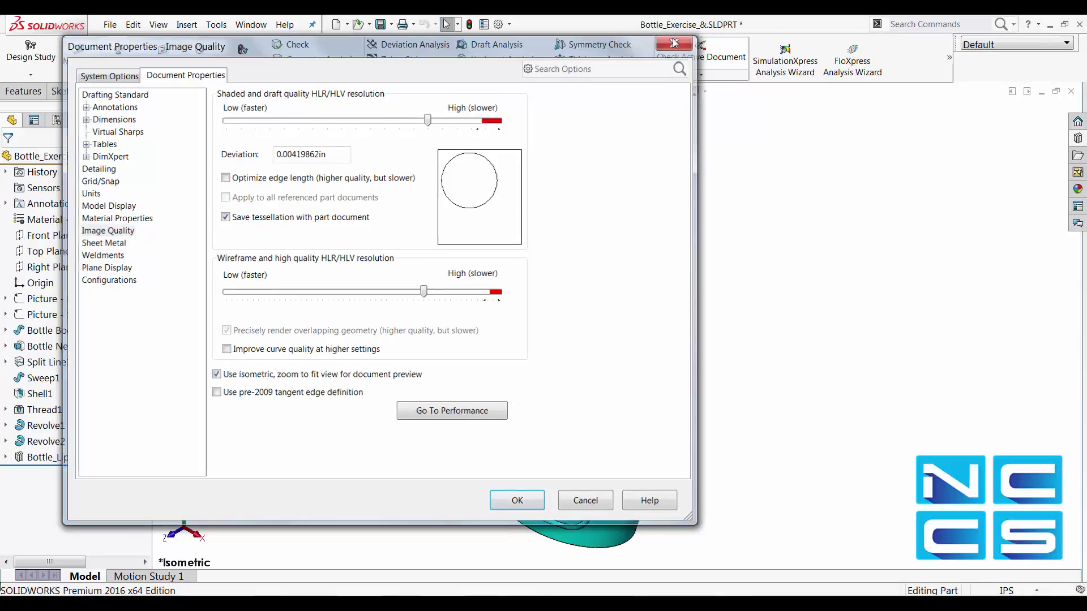
Step: Examine up close how the circular edges of the bottle neck's opening and thread are displayed
{"action": "scroll", "coordinate": [576, 172], "scroll_direction": "down", "scroll_amount": 3}
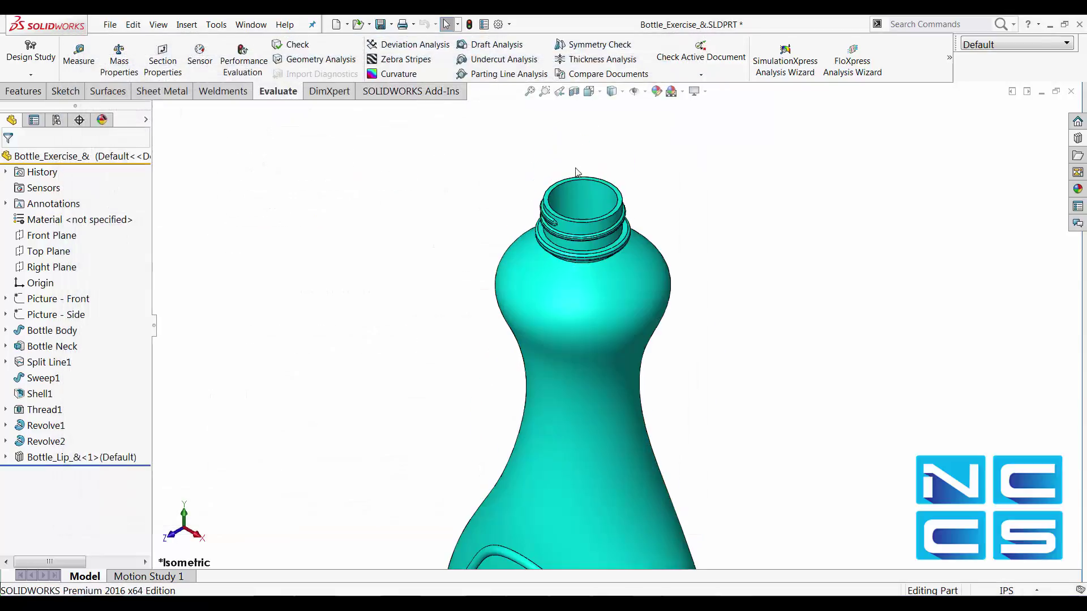
{"action": "scroll", "coordinate": [576, 172], "scroll_direction": "down", "scroll_amount": 4}
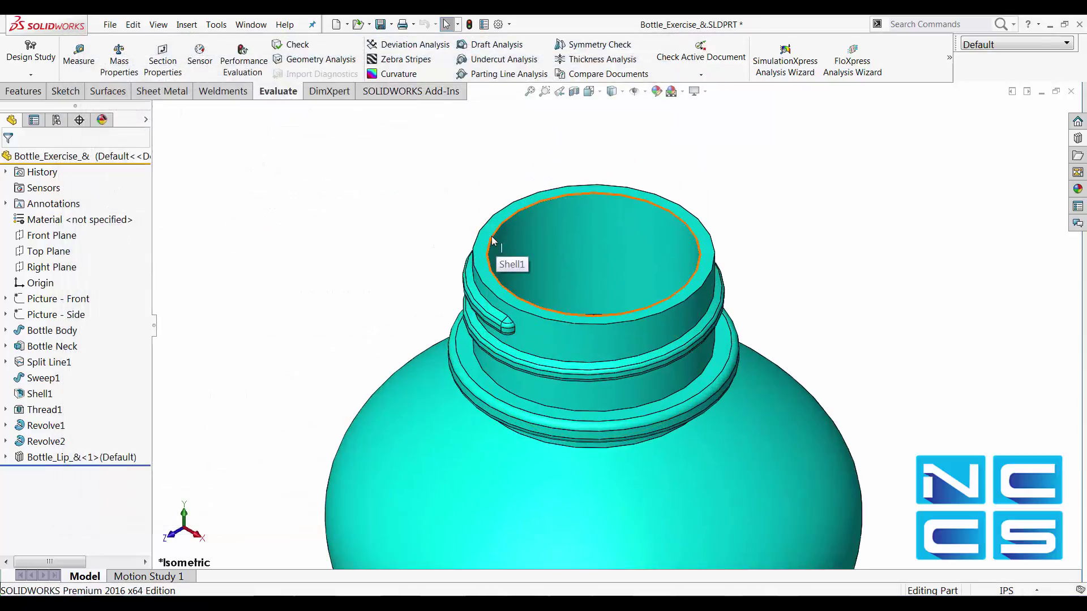
{"action": "left_click", "coordinate": [491, 237]}
{"action": "left_click", "coordinate": [412, 219]}
{"action": "scroll", "coordinate": [446, 157], "scroll_direction": "down", "scroll_amount": 2}
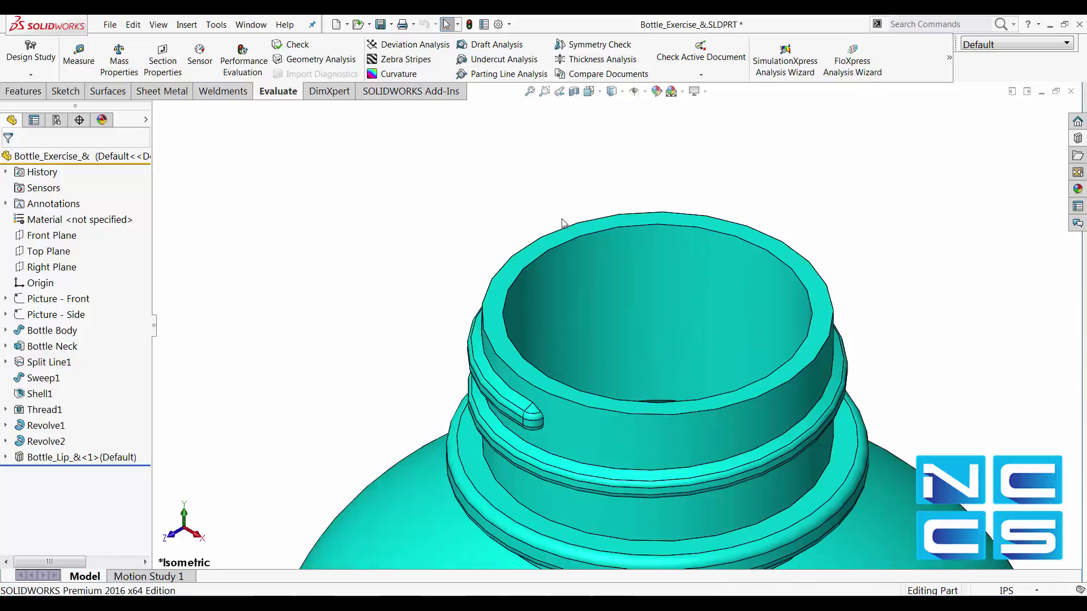
{"action": "middle_click_drag", "start_coordinate": [706, 359], "coordinate": [742, 295], "text": "ctrl"}
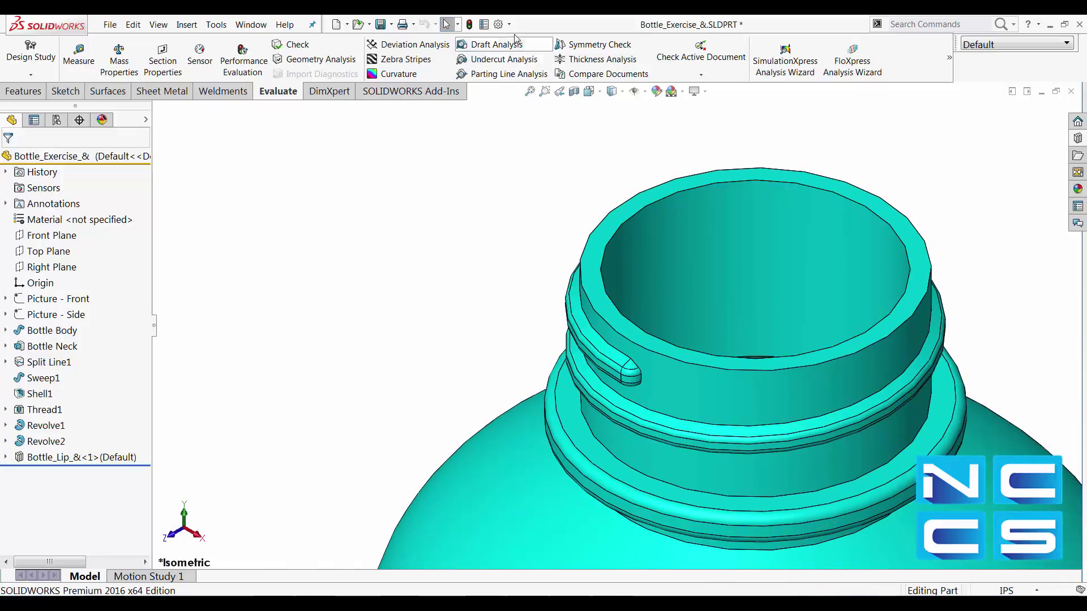
{"action": "left_click", "coordinate": [499, 23]}
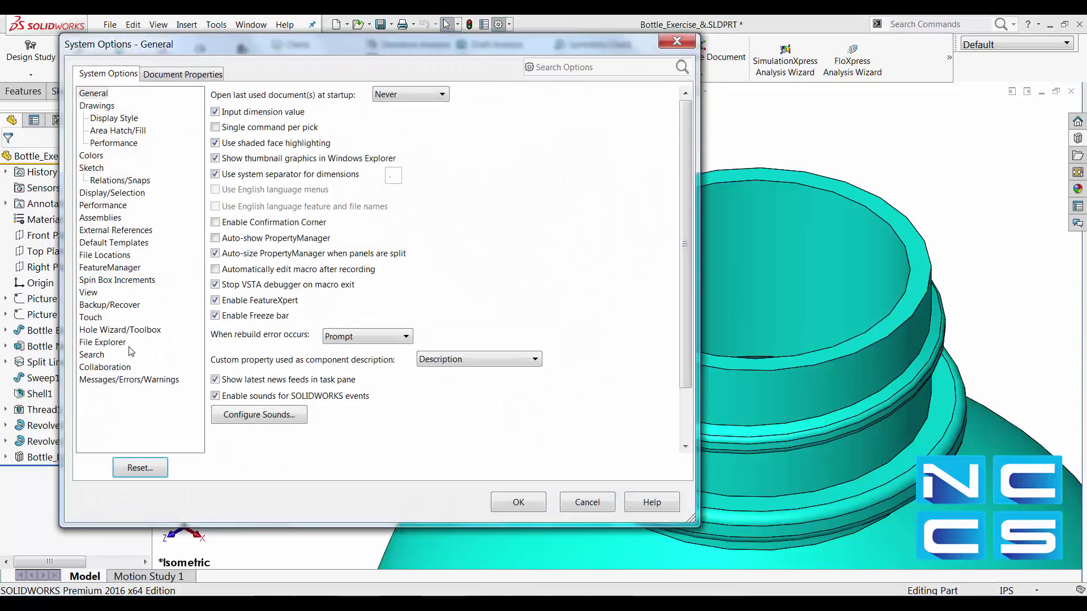
{"action": "left_click", "coordinate": [163, 77]}
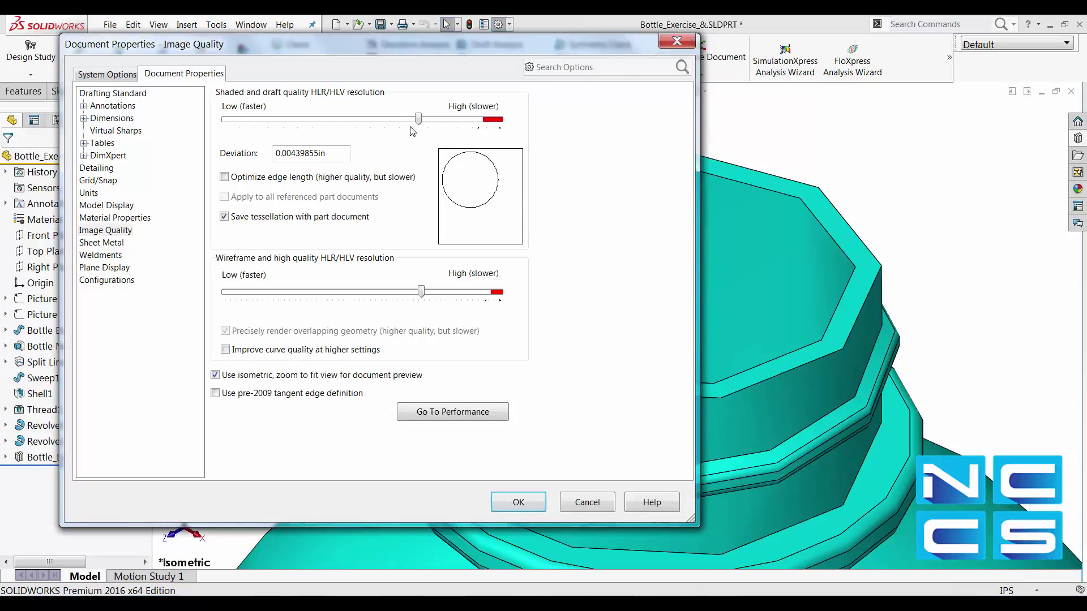
{"action": "left_click_drag", "start_coordinate": [418, 119], "coordinate": [228, 132]}
{"action": "left_click_drag", "start_coordinate": [422, 295], "coordinate": [239, 303]}
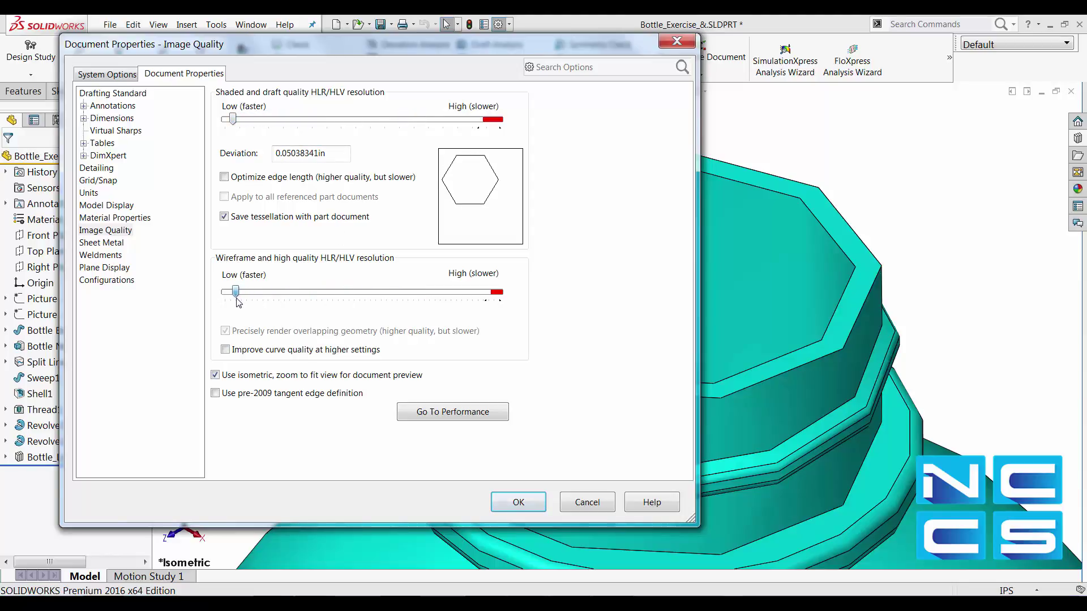
{"action": "left_click", "coordinate": [532, 505]}
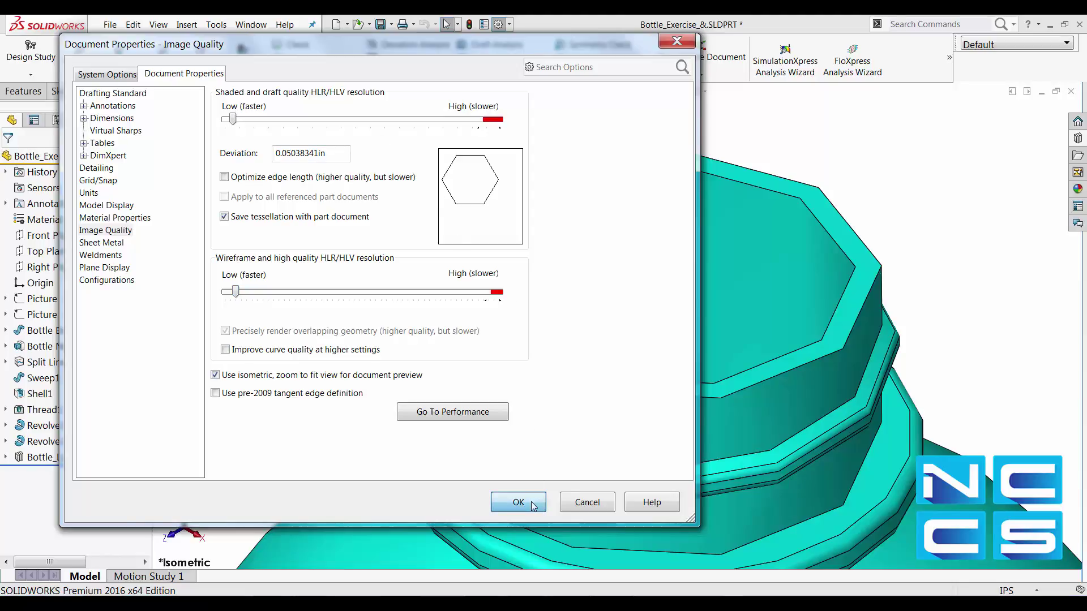
{"action": "left_click", "coordinate": [588, 505]}
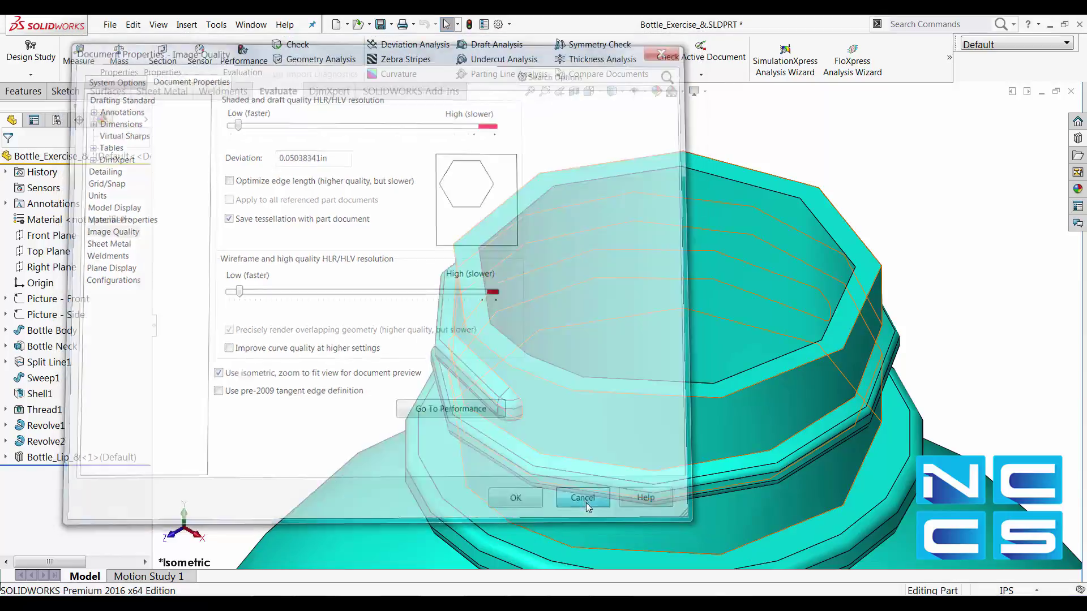
Step: Lower both the shaded and wireframe image quality resolutions close to Low, with a shaded deviation of 0.03694784in, and apply them
{"action": "left_click", "coordinate": [1028, 569]}
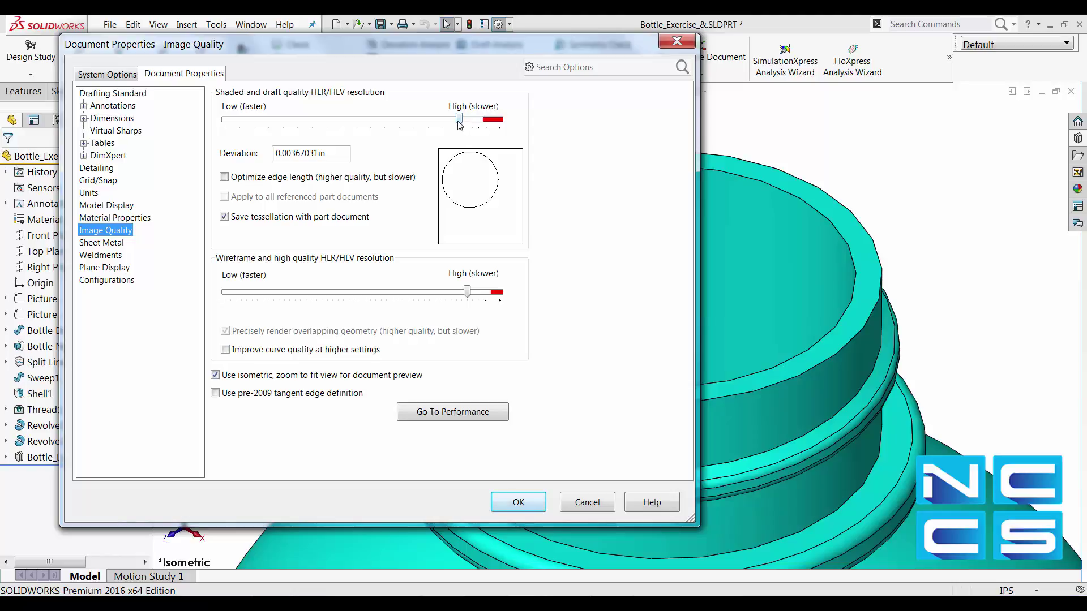
{"action": "left_click_drag", "start_coordinate": [459, 120], "coordinate": [241, 131]}
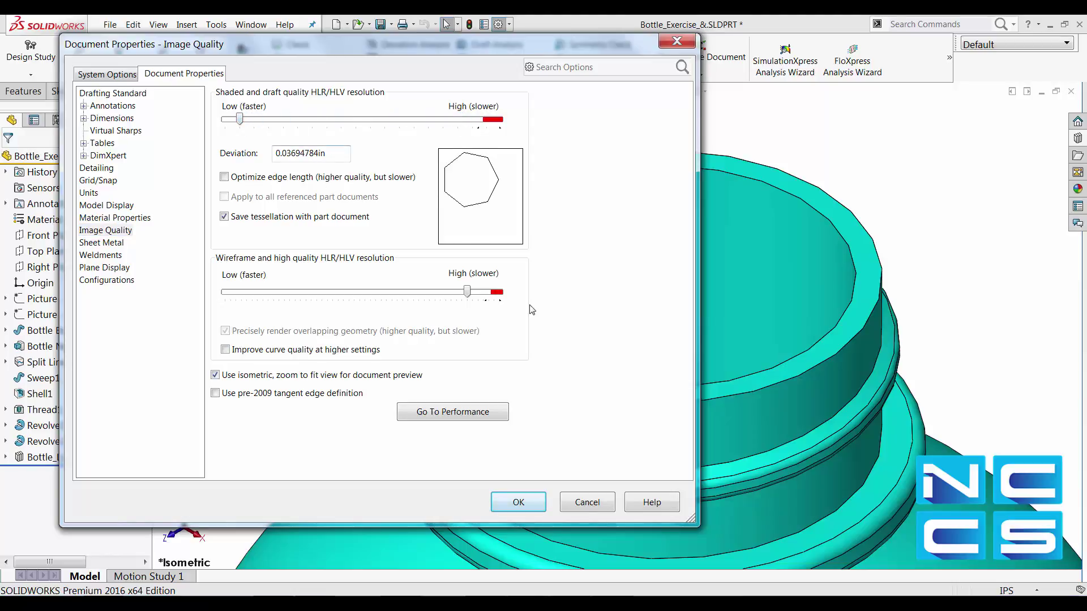
{"action": "left_click_drag", "start_coordinate": [467, 292], "coordinate": [242, 303]}
{"action": "left_click", "coordinate": [518, 502]}
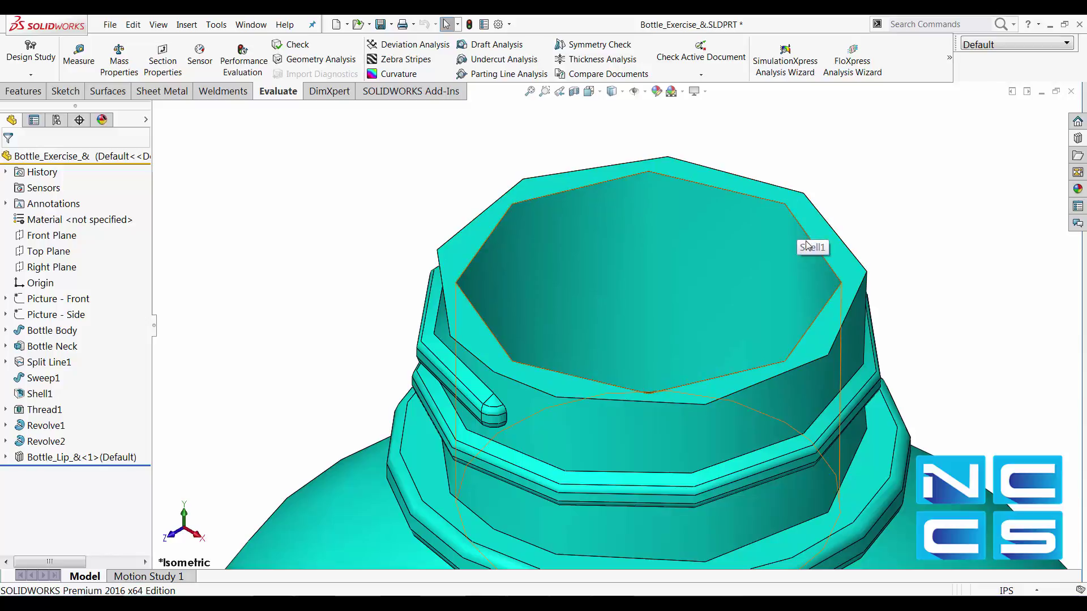
Step: Examine the whole bottle and its neck to judge how the low resolution displays curved edges and silhouettes
{"action": "scroll", "coordinate": [980, 362], "scroll_direction": "up", "scroll_amount": 15}
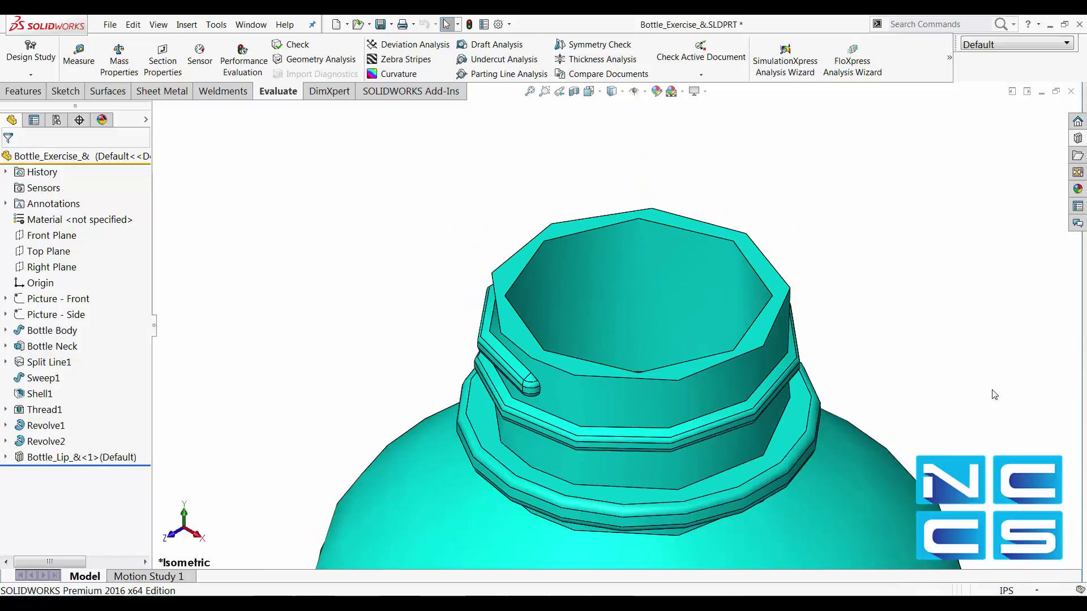
{"action": "scroll", "coordinate": [626, 396], "scroll_direction": "down", "scroll_amount": 4}
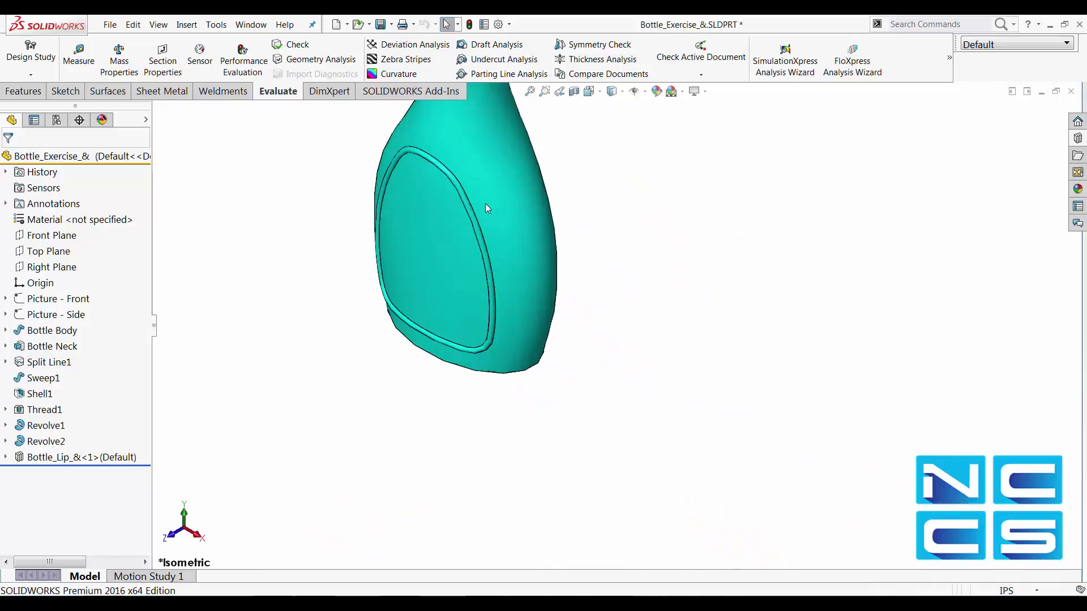
{"action": "scroll", "coordinate": [518, 190], "scroll_direction": "up", "scroll_amount": 3}
{"action": "scroll", "coordinate": [543, 155], "scroll_direction": "down", "scroll_amount": 1}
{"action": "scroll", "coordinate": [576, 185], "scroll_direction": "down", "scroll_amount": 8}
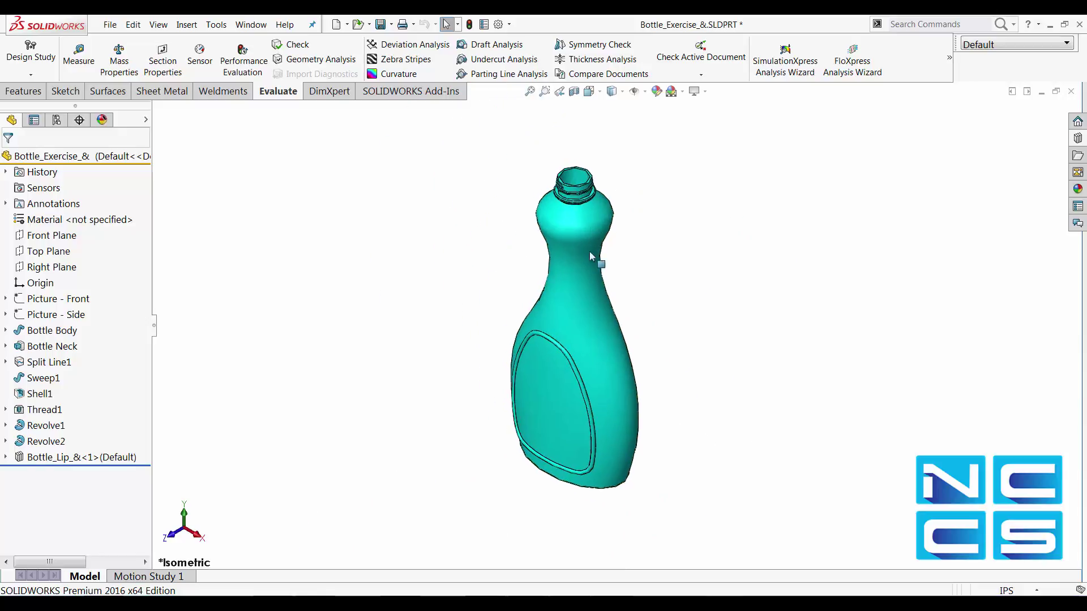
{"action": "middle_click_drag", "start_coordinate": [576, 185], "coordinate": [603, 298], "text": "ctrl"}
{"action": "scroll", "coordinate": [573, 262], "scroll_direction": "down", "scroll_amount": 1}
{"action": "middle_click_drag", "start_coordinate": [572, 263], "coordinate": [614, 253], "text": "ctrl"}
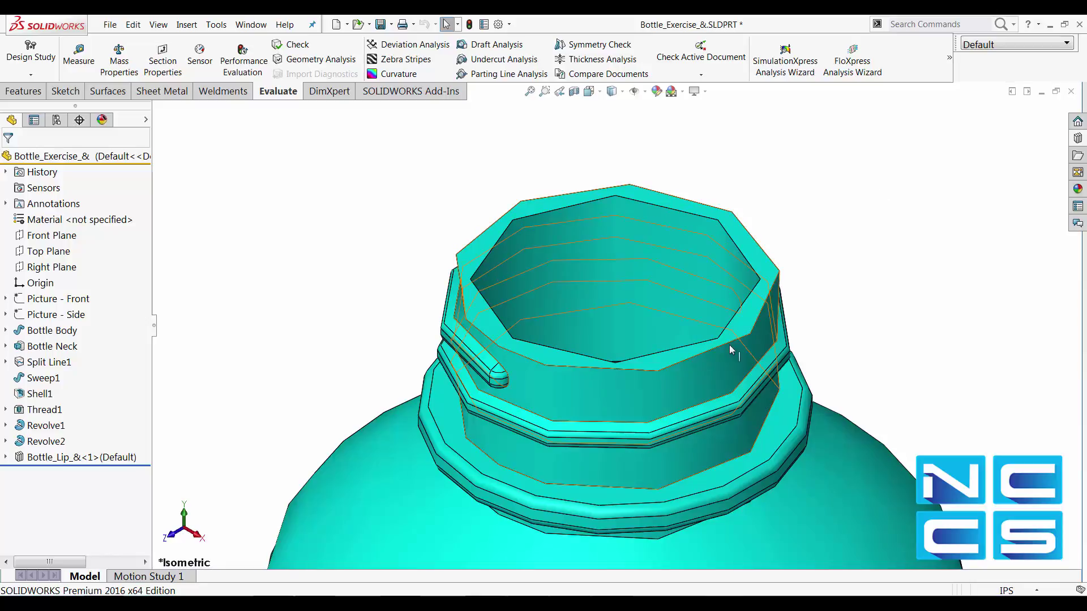
{"action": "scroll", "coordinate": [571, 355], "scroll_direction": "up", "scroll_amount": 5}
{"action": "scroll", "coordinate": [571, 358], "scroll_direction": "up", "scroll_amount": 8}
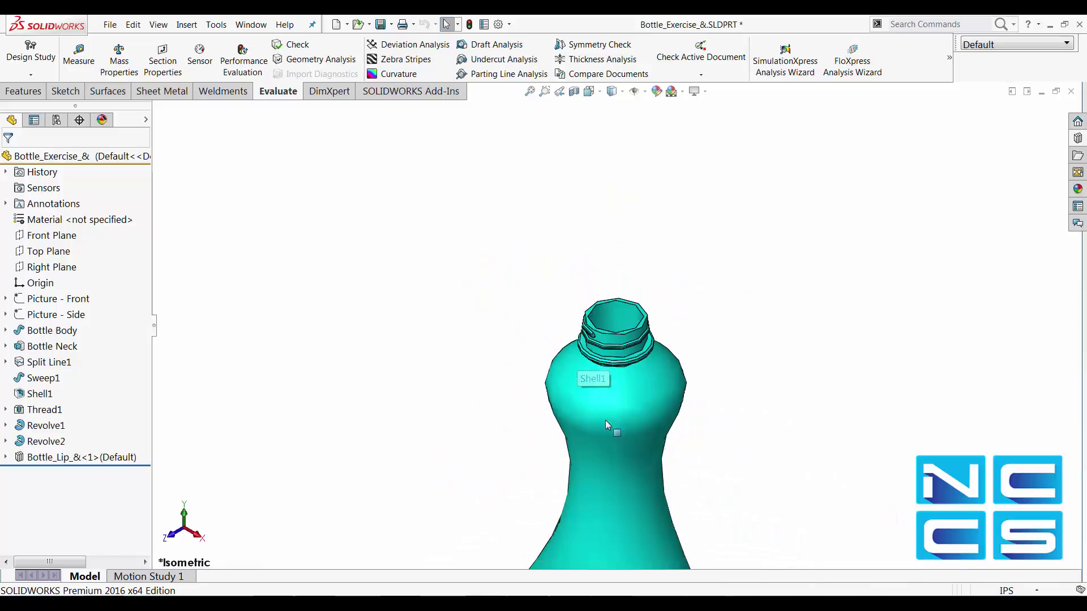
{"action": "scroll", "coordinate": [625, 467], "scroll_direction": "up", "scroll_amount": 1}
{"action": "middle_click_drag", "start_coordinate": [621, 464], "coordinate": [591, 343], "text": "ctrl"}
{"action": "scroll", "coordinate": [596, 266], "scroll_direction": "down", "scroll_amount": 3}
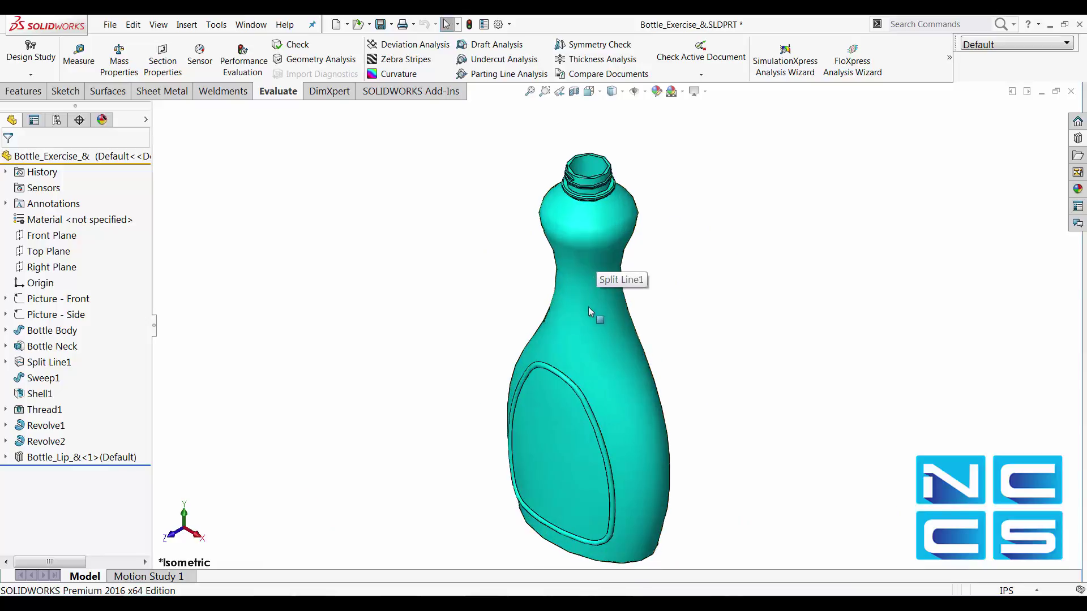
{"action": "middle_click_drag", "start_coordinate": [620, 355], "coordinate": [611, 331], "text": "ctrl"}
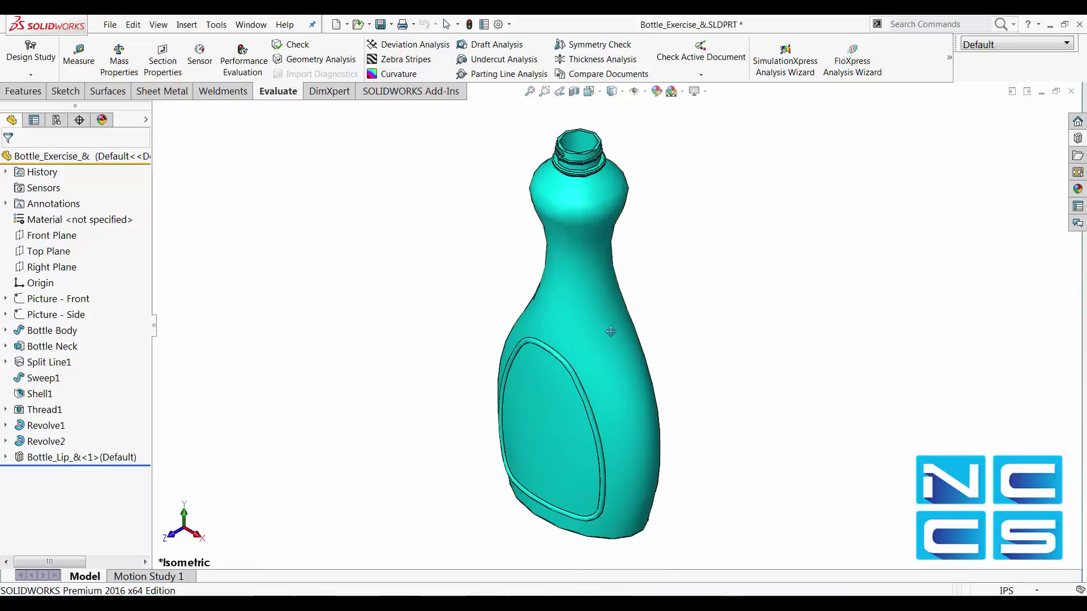
Step: Raise the document's image quality resolution towards High so curved edges display smoothly, and apply it
{"action": "left_click", "coordinate": [509, 24]}
{"action": "left_click", "coordinate": [521, 40]}
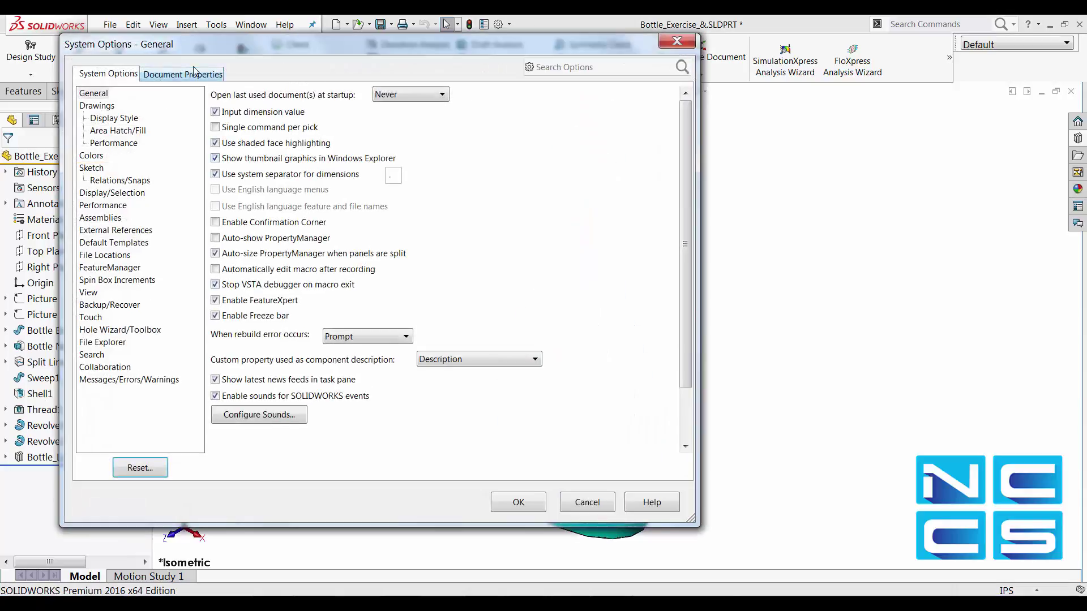
{"action": "left_click", "coordinate": [191, 74]}
{"action": "left_click", "coordinate": [102, 230]}
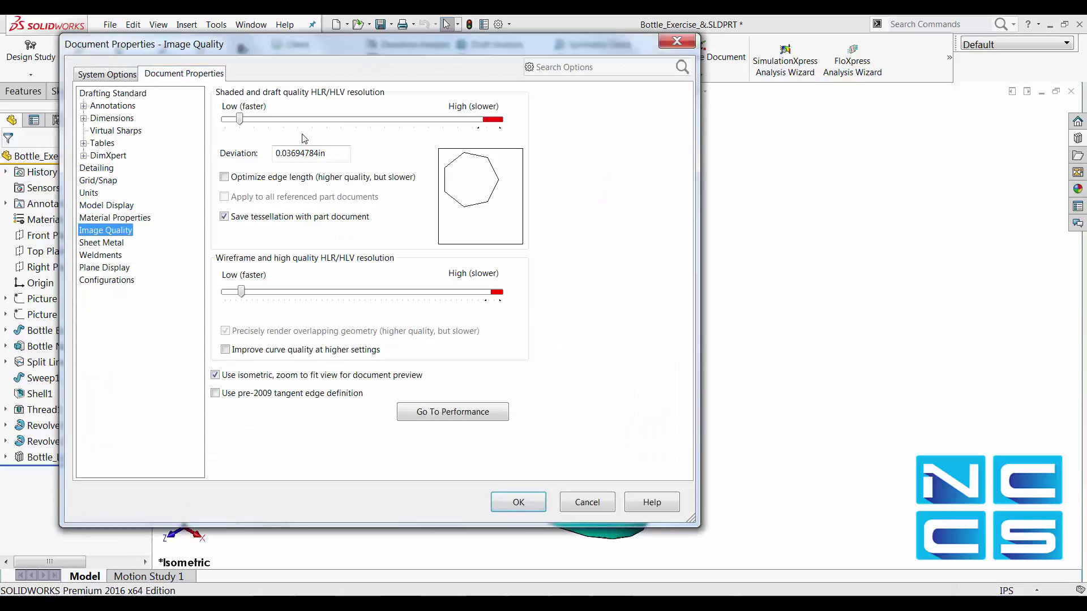
{"action": "left_click", "coordinate": [518, 502]}
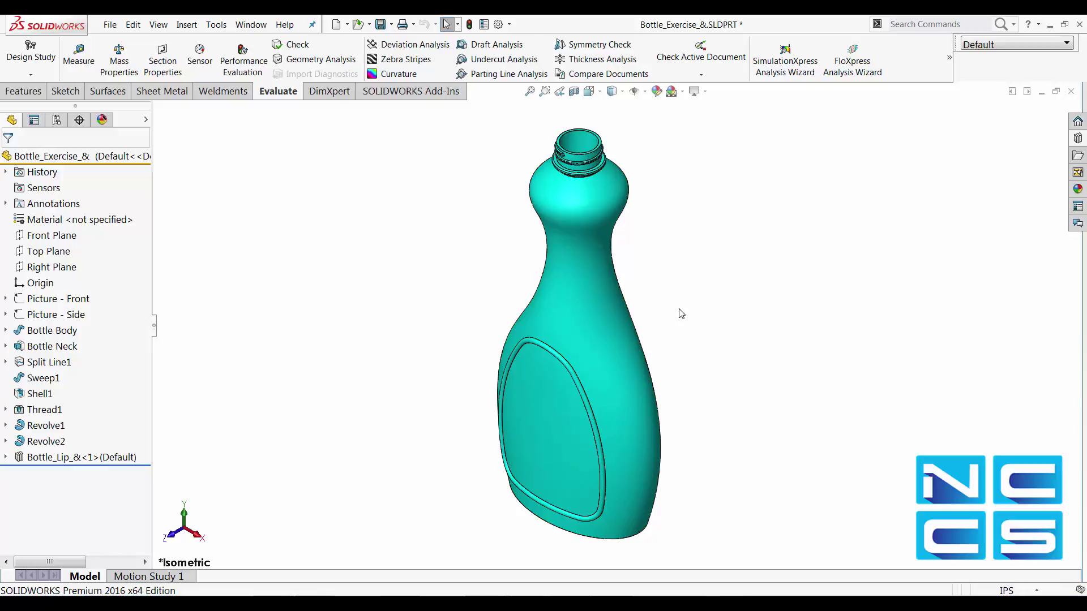
Step: Examine the bottle neck and identify its thread and the Revolve1 and Revolve2 features
{"action": "scroll", "coordinate": [572, 181], "scroll_direction": "down", "scroll_amount": 5}
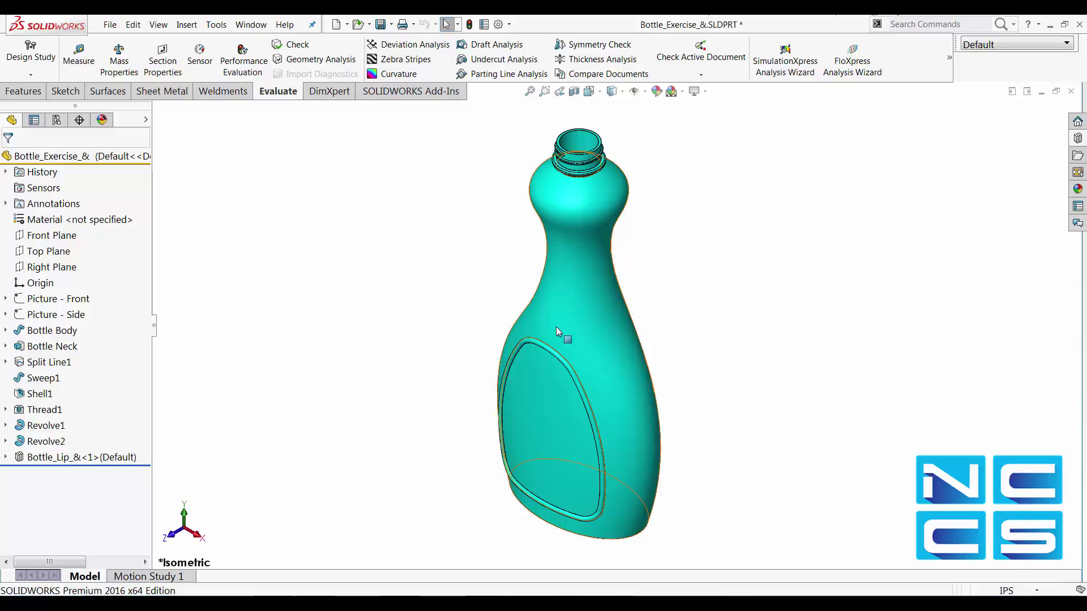
{"action": "scroll", "coordinate": [601, 186], "scroll_direction": "up", "scroll_amount": 4}
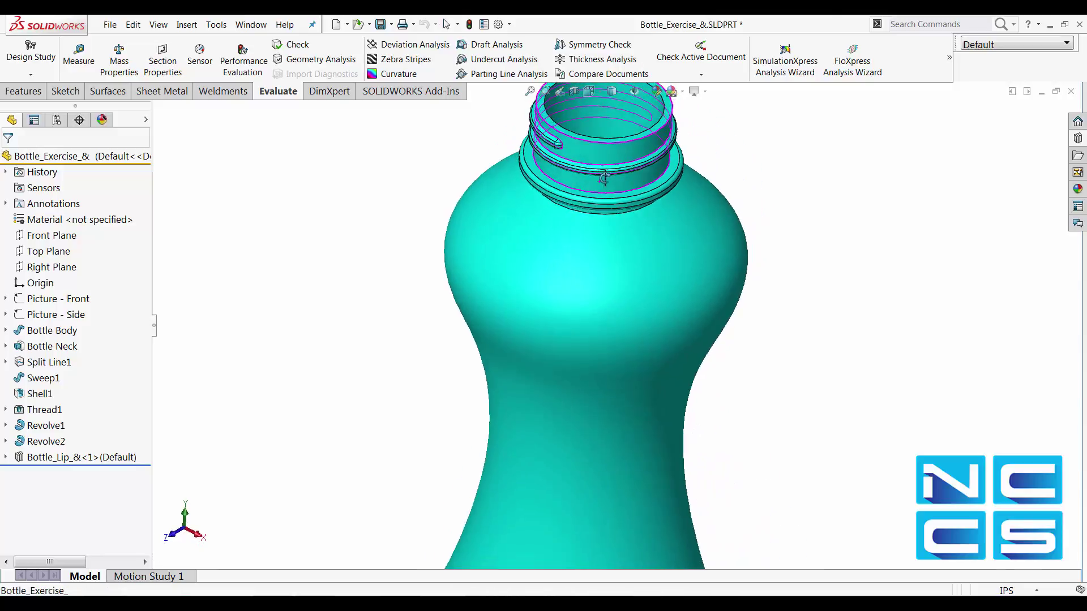
{"action": "middle_click_drag", "start_coordinate": [651, 230], "coordinate": [592, 330]}
{"action": "left_click", "coordinate": [573, 250]}
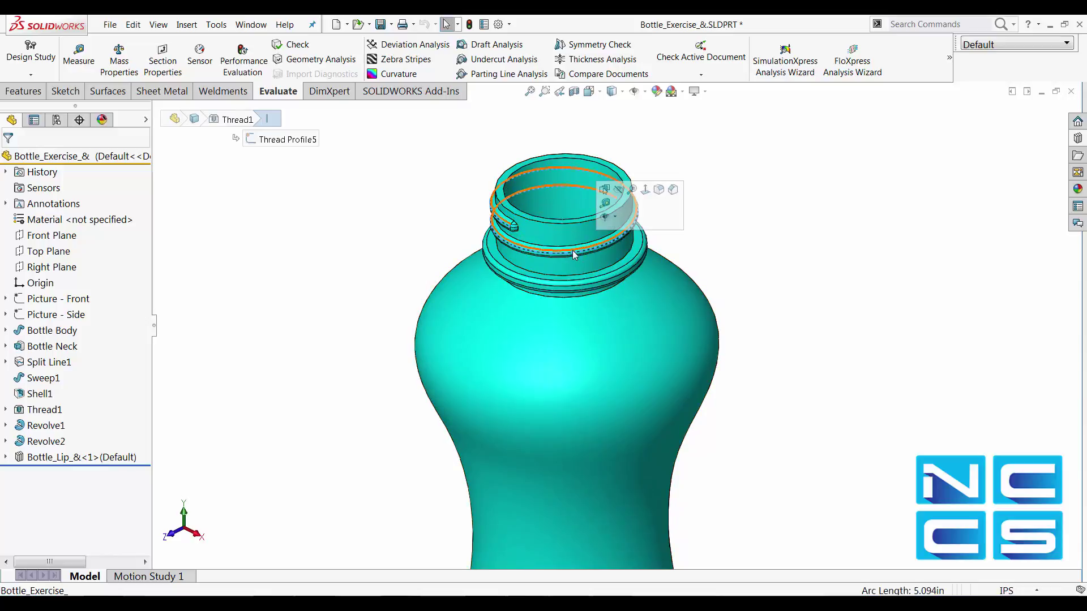
{"action": "left_click", "coordinate": [45, 426]}
{"action": "left_click", "coordinate": [45, 441]}
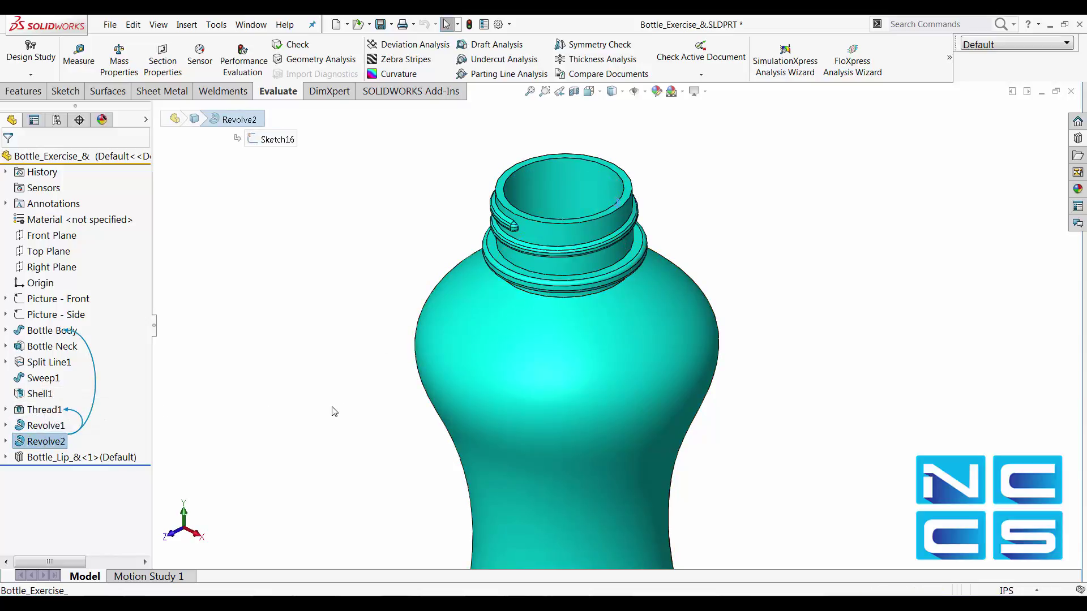
{"action": "mouse_move", "coordinate": [321, 407]}
{"action": "middle_mouse_down"}
{"action": "mouse_move", "coordinate": [338, 401]}
{"action": "mouse_move", "coordinate": [320, 413]}
{"action": "middle_mouse_up"}
{"action": "middle_click_drag", "start_coordinate": [577, 256], "coordinate": [381, 389]}
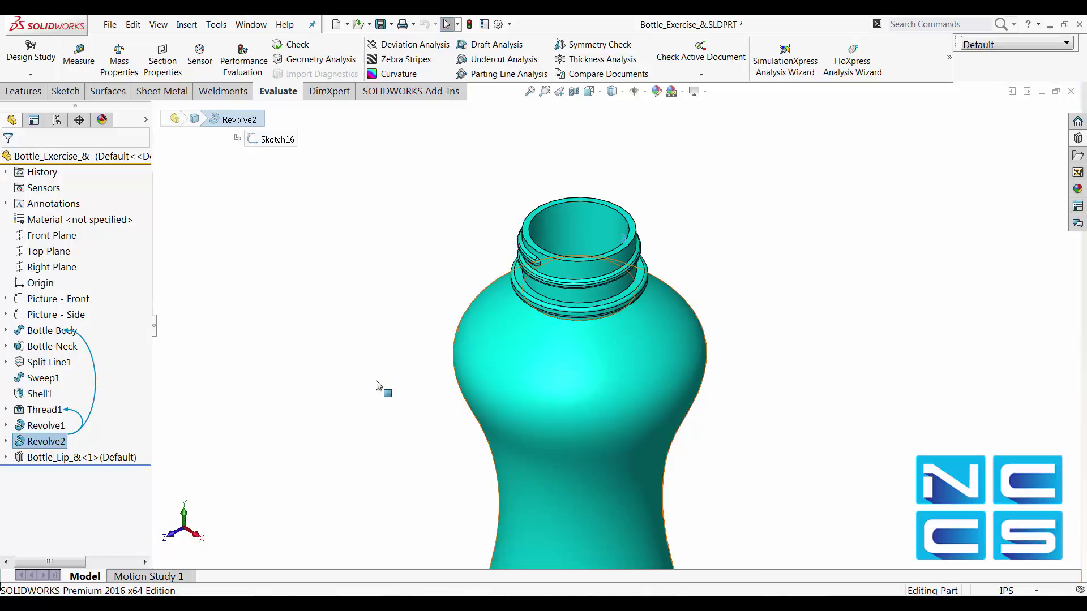
{"action": "key", "text": "z"}
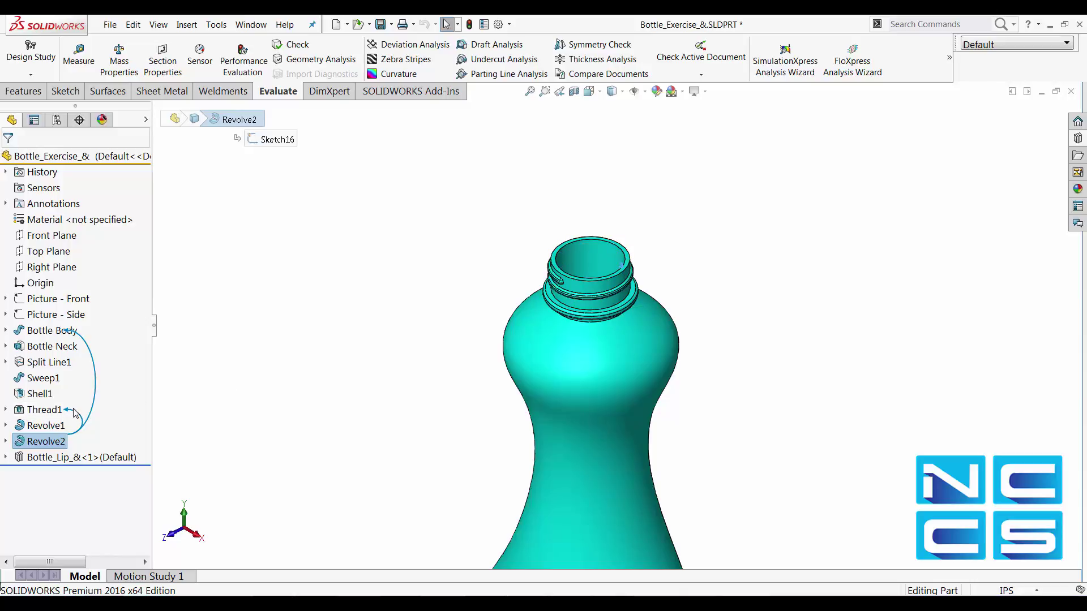
Step: Suppress the Thread1 feature on the bottle neck together with the features that depend on it
{"action": "left_click", "coordinate": [39, 410]}
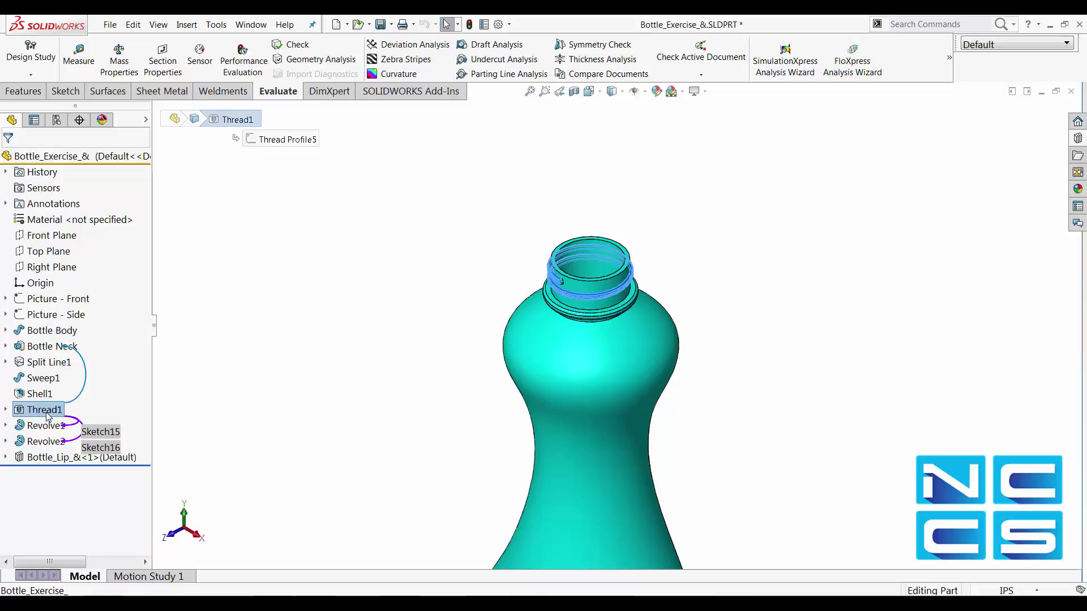
{"action": "right_click", "coordinate": [51, 415]}
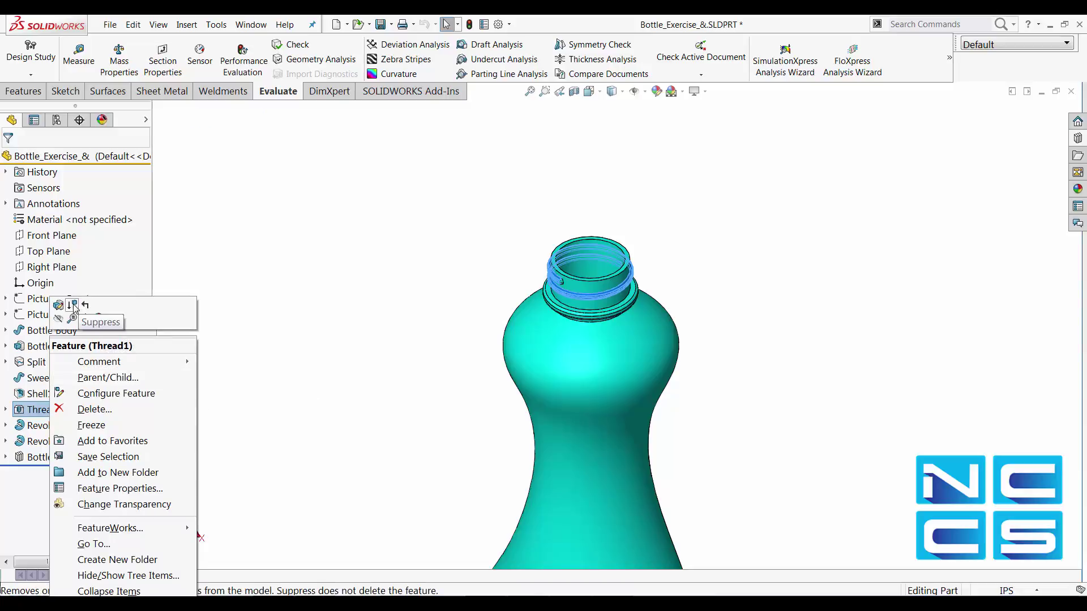
{"action": "left_click", "coordinate": [77, 308]}
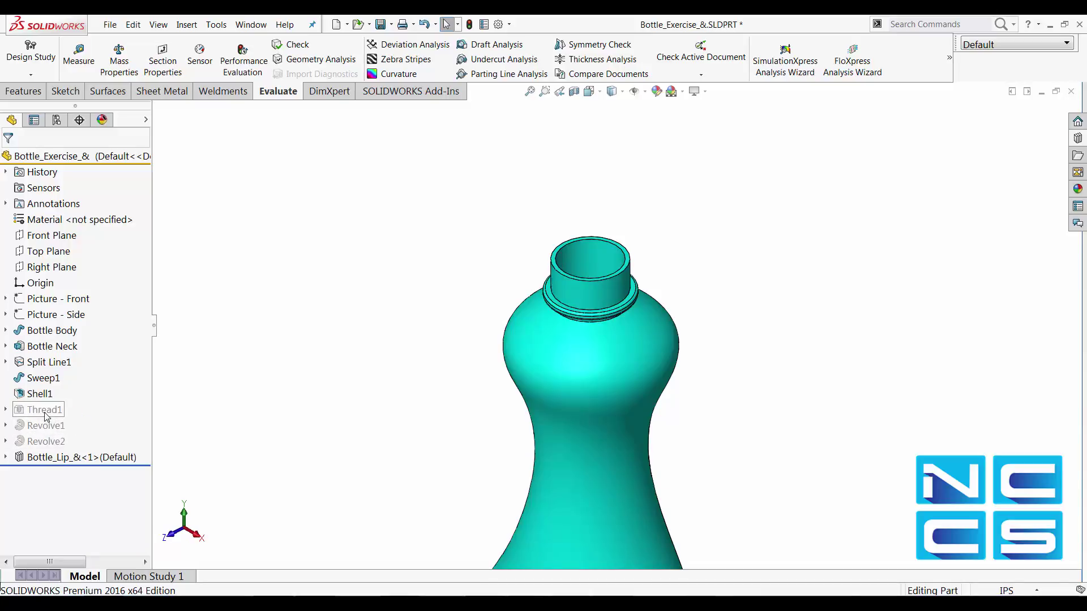
Step: Unsuppress only the Thread1 feature, leaving its dependent Revolve1 and Revolve2 features suppressed
{"action": "mouse_move", "coordinate": [46, 416]}
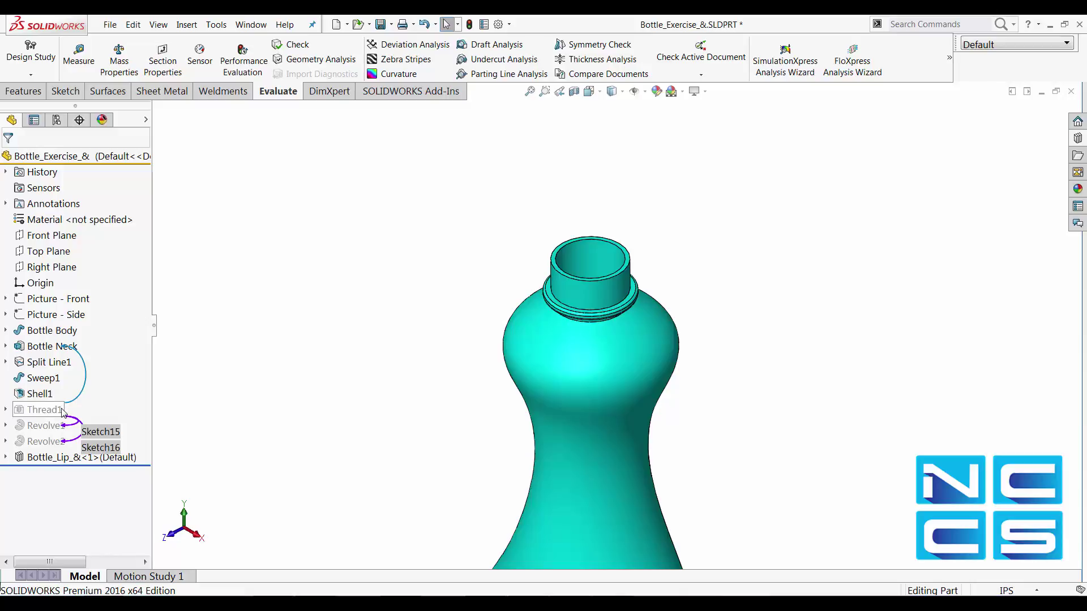
{"action": "right_click", "coordinate": [54, 412]}
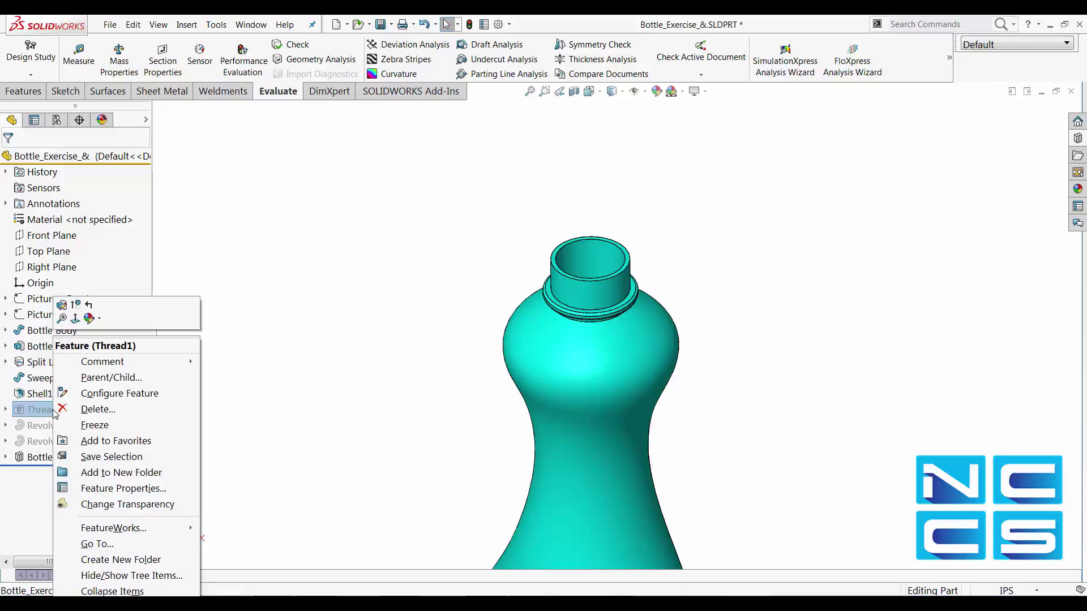
{"action": "left_click", "coordinate": [76, 305]}
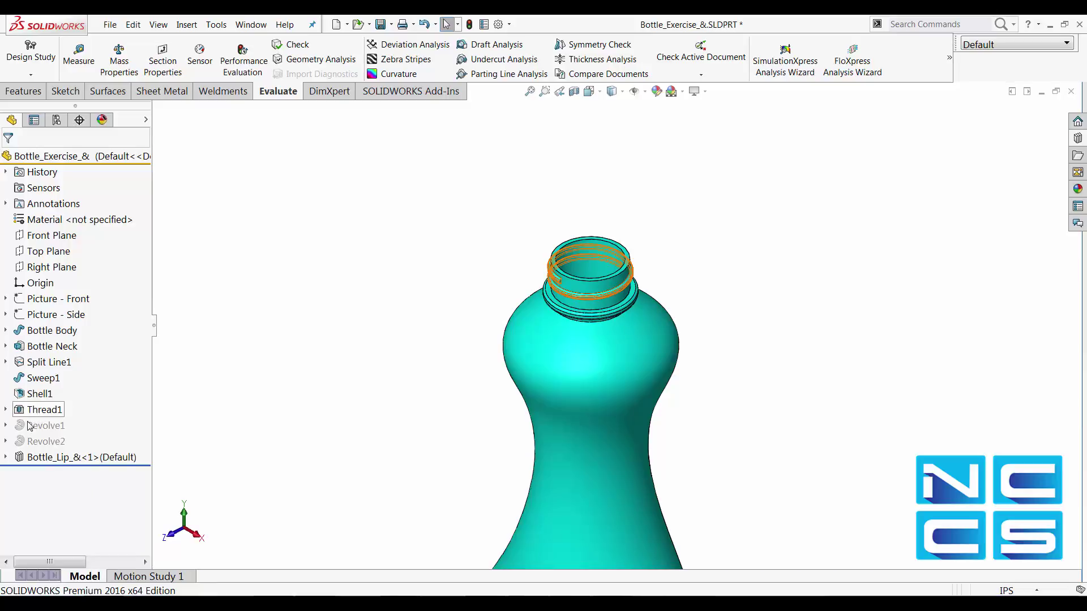
Step: Suppress the neck's Thread1 feature again
{"action": "mouse_move", "coordinate": [52, 443]}
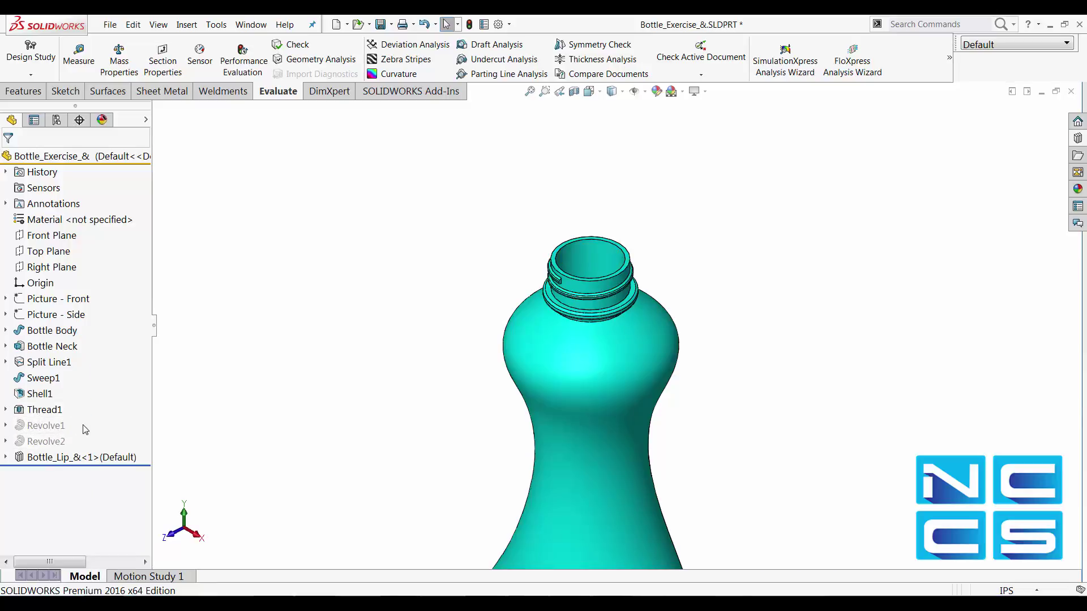
{"action": "right_click", "coordinate": [43, 410]}
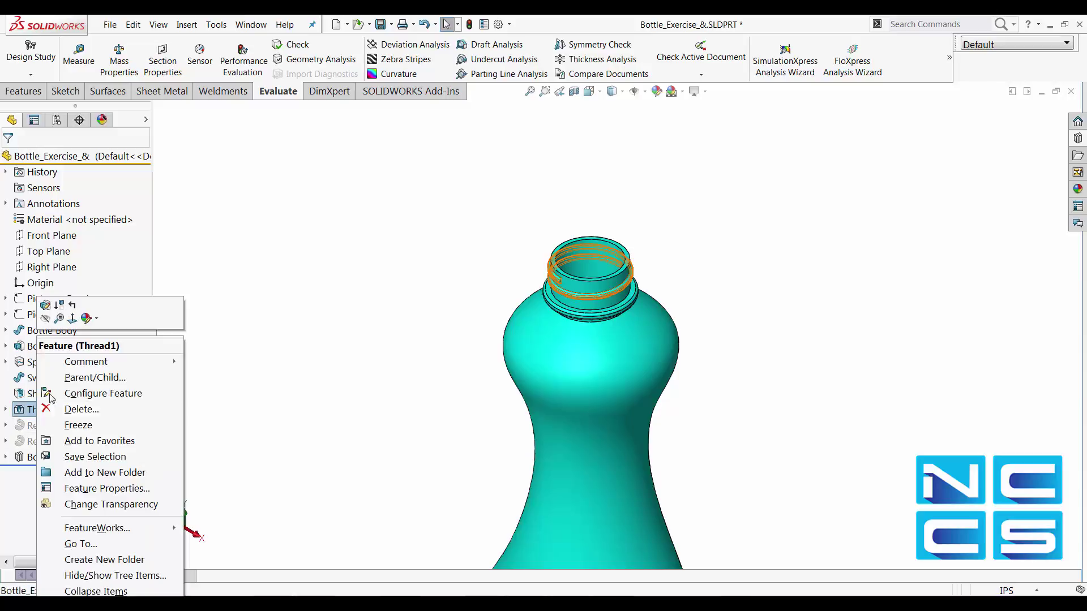
{"action": "left_click", "coordinate": [60, 306]}
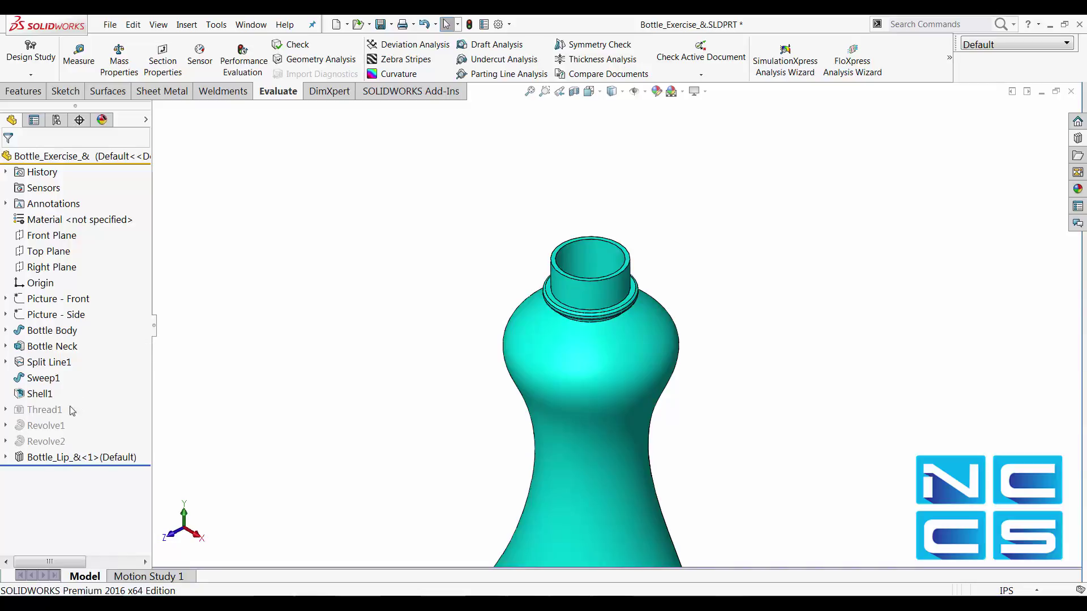
Step: Unsuppress Thread1 with its dependents, Revolve1 and Revolve2, in this configuration
{"action": "left_click", "coordinate": [52, 413]}
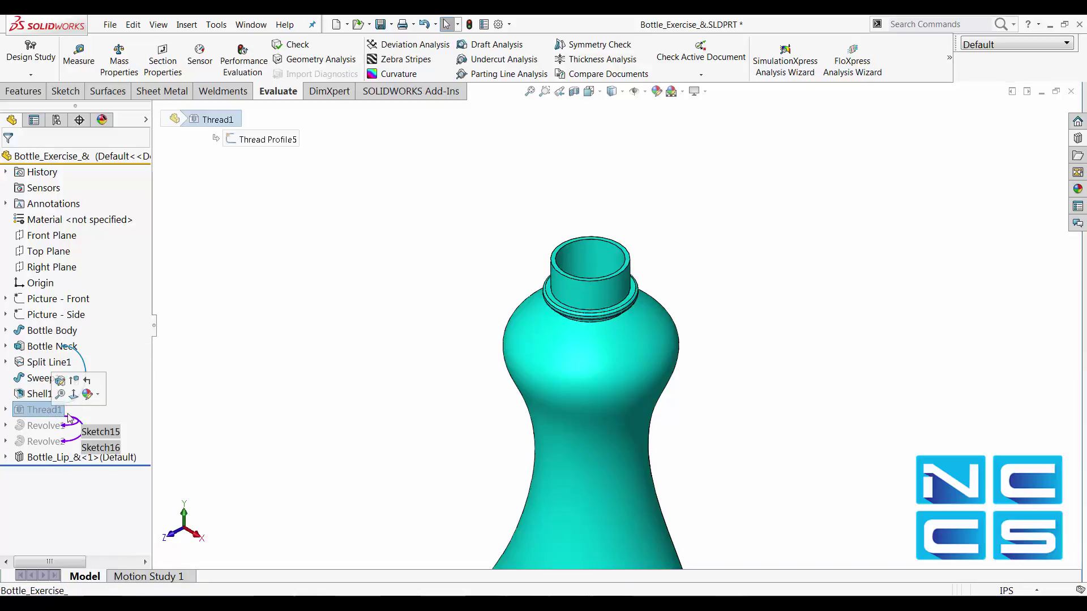
{"action": "left_click", "coordinate": [133, 24]}
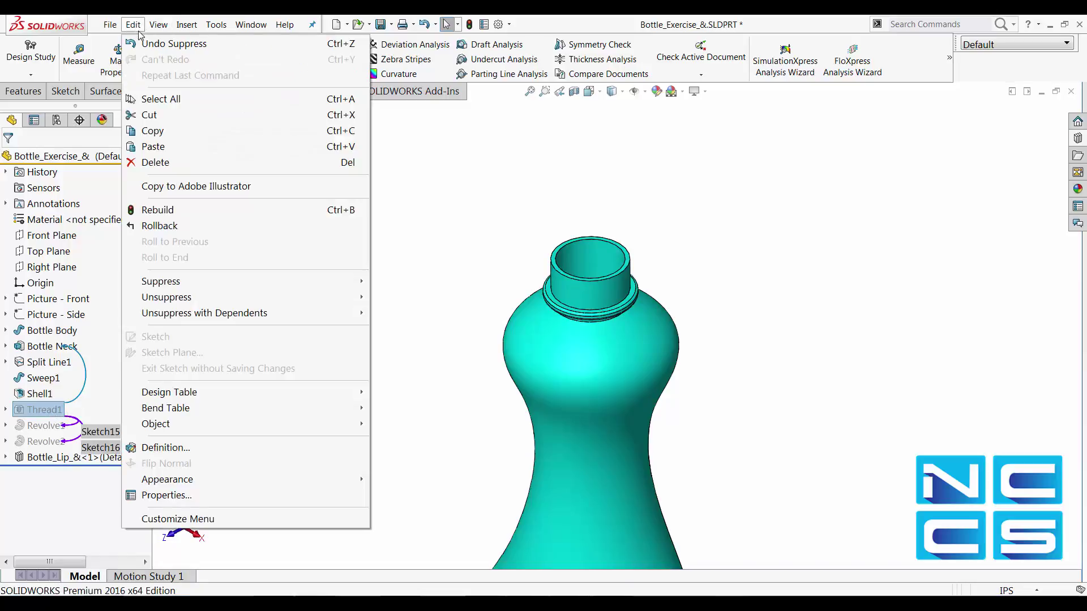
{"action": "mouse_move", "coordinate": [218, 314]}
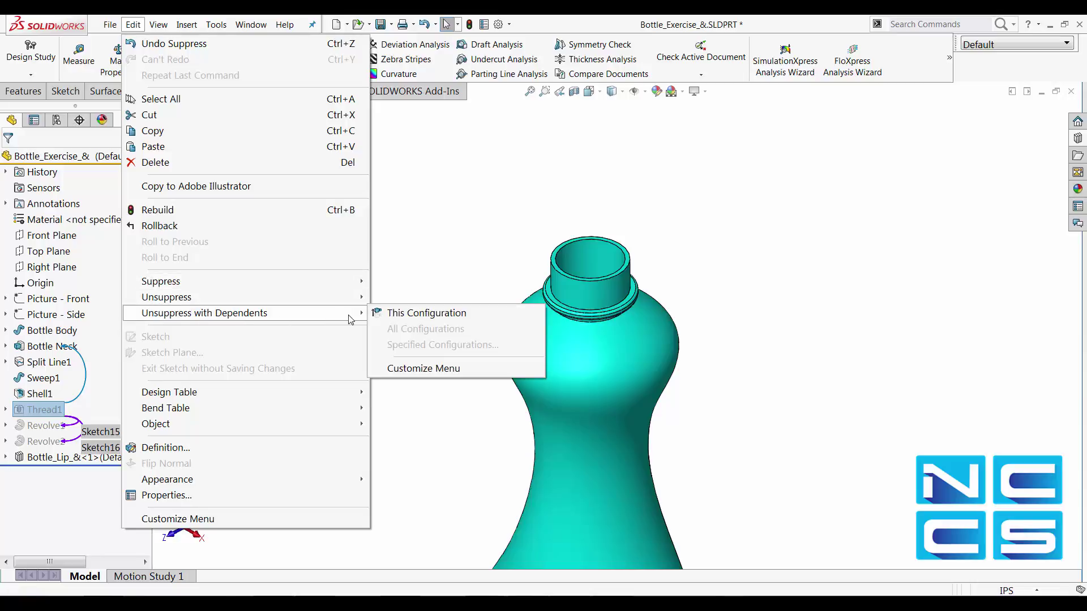
{"action": "left_click", "coordinate": [425, 315]}
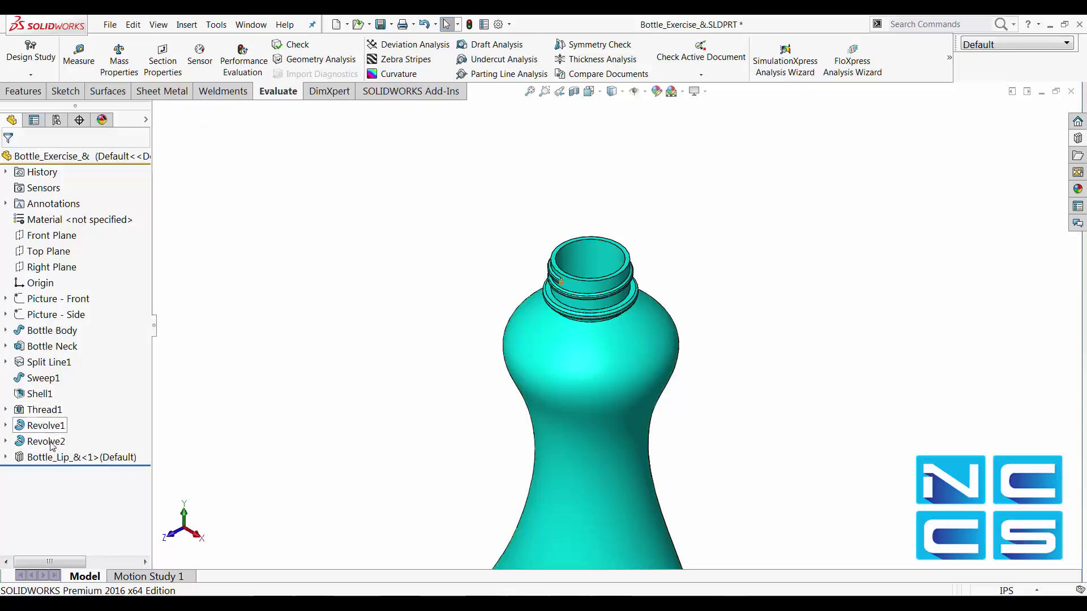
Step: Check the Enable Freeze bar setting in the general system options, and accept the options
{"action": "mouse_move", "coordinate": [48, 415]}
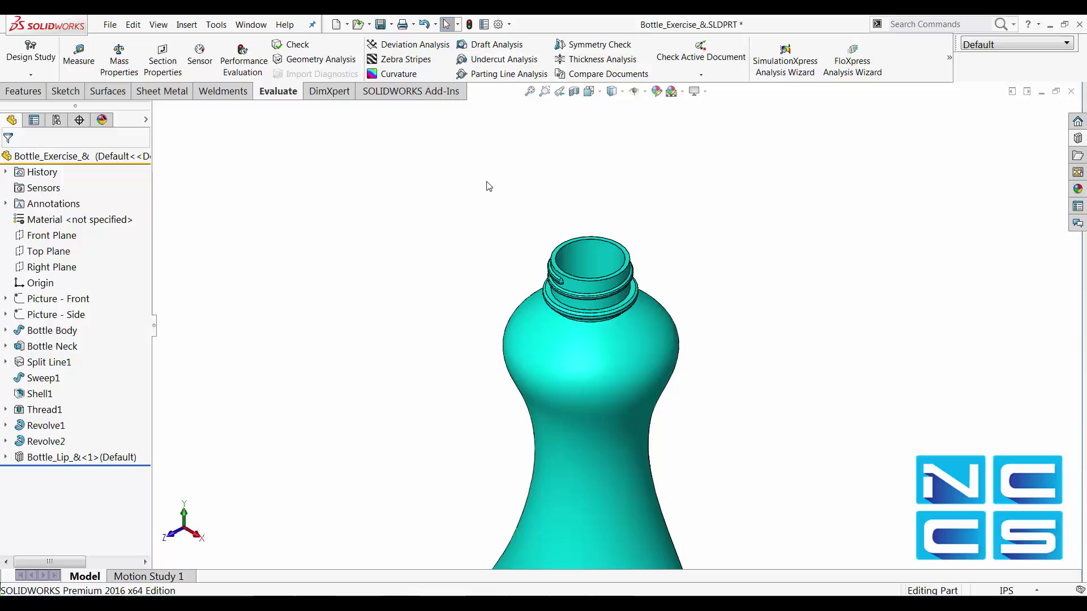
{"action": "left_click", "coordinate": [498, 25]}
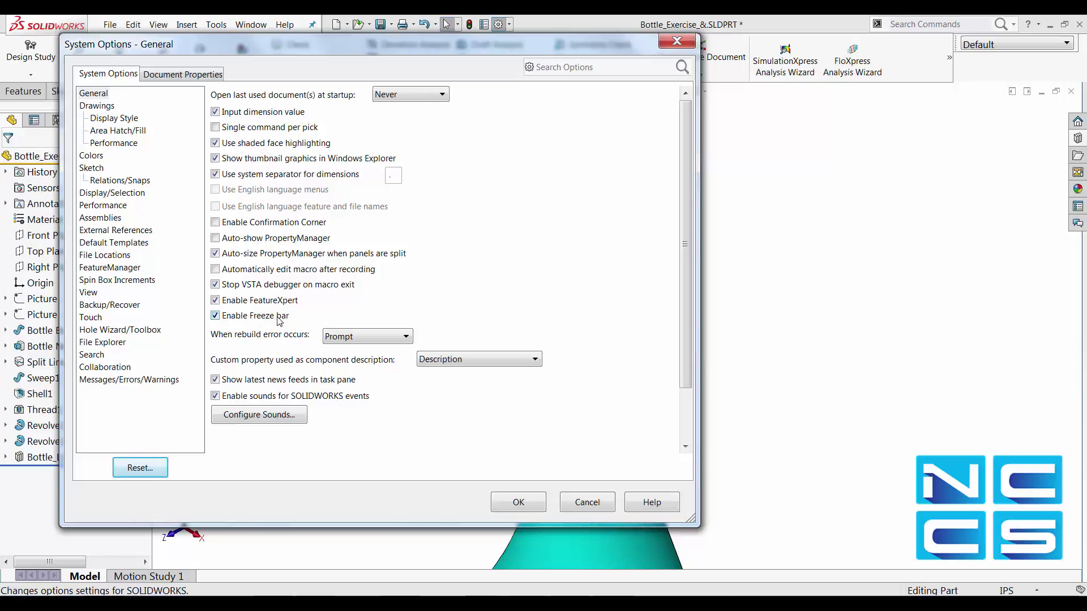
{"action": "left_click", "coordinate": [511, 516]}
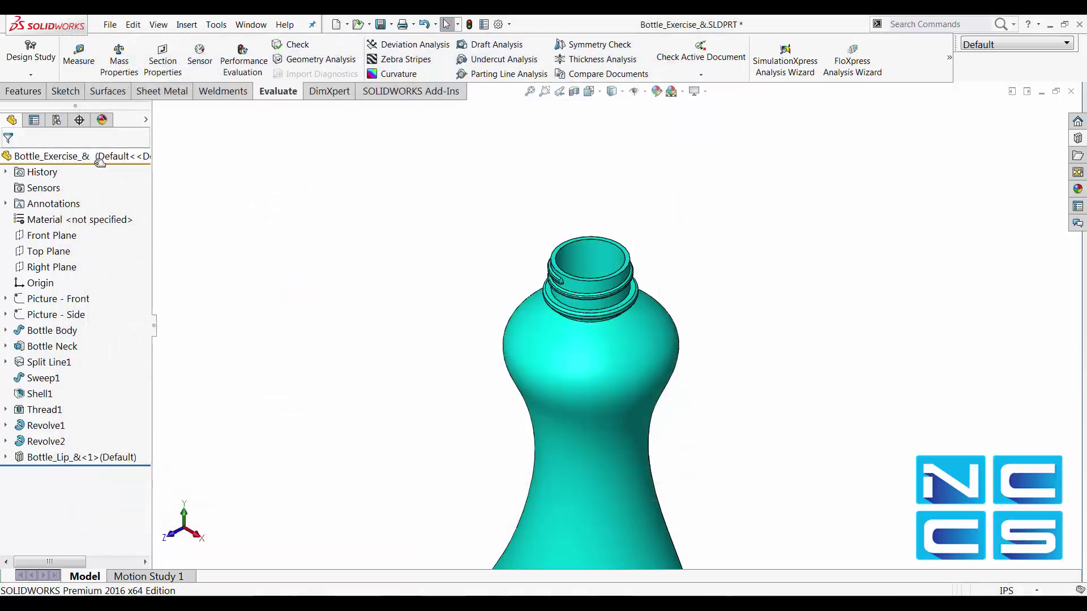